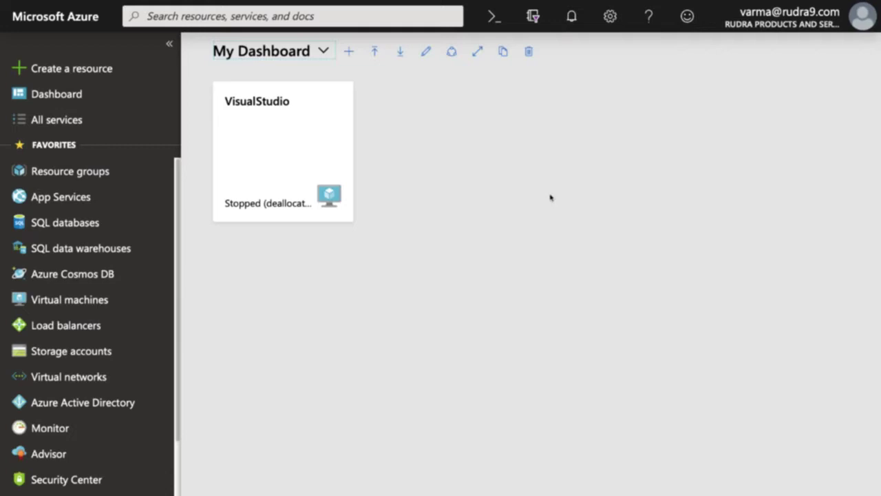
Find "storage account" in the Marketplace and start creating a Microsoft Storage account - blob, file, table, queue resource
click(68, 70)
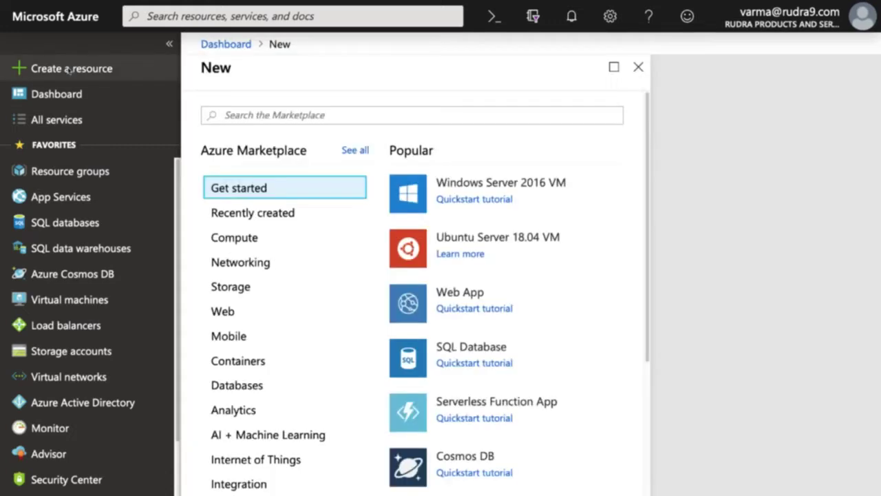
text(sto)
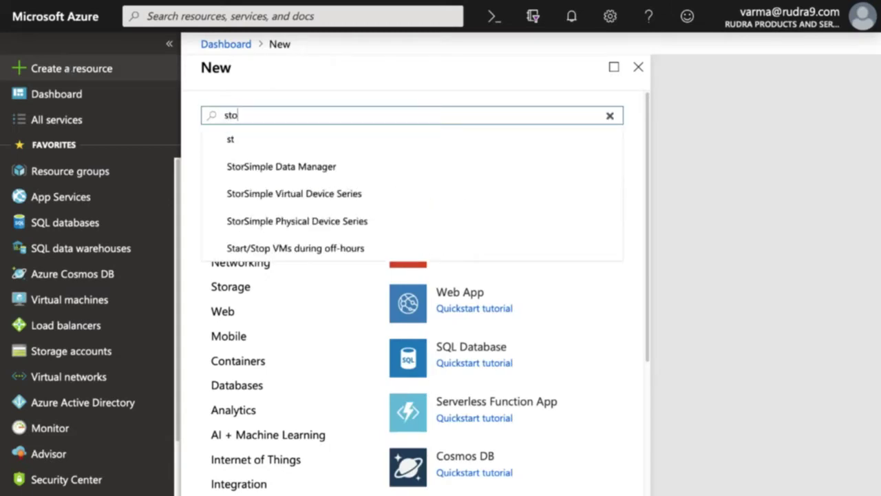
text(rage account)
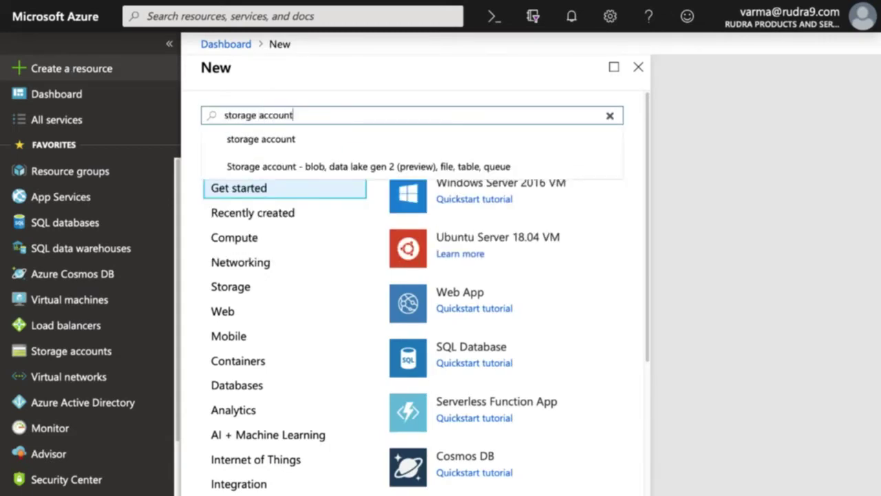
key(Return)
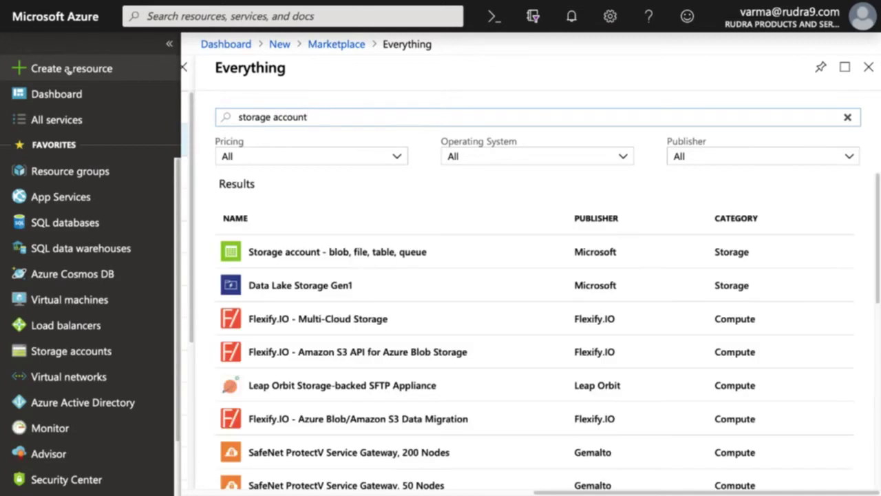
click(328, 256)
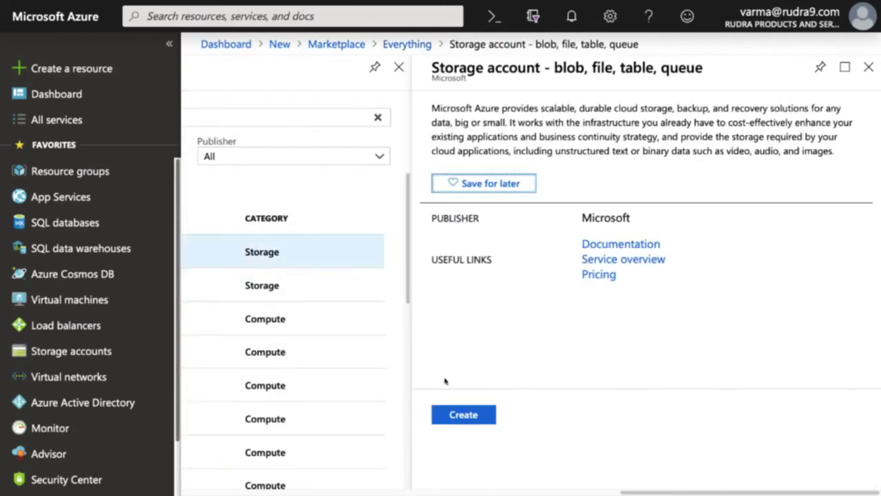
click(463, 413)
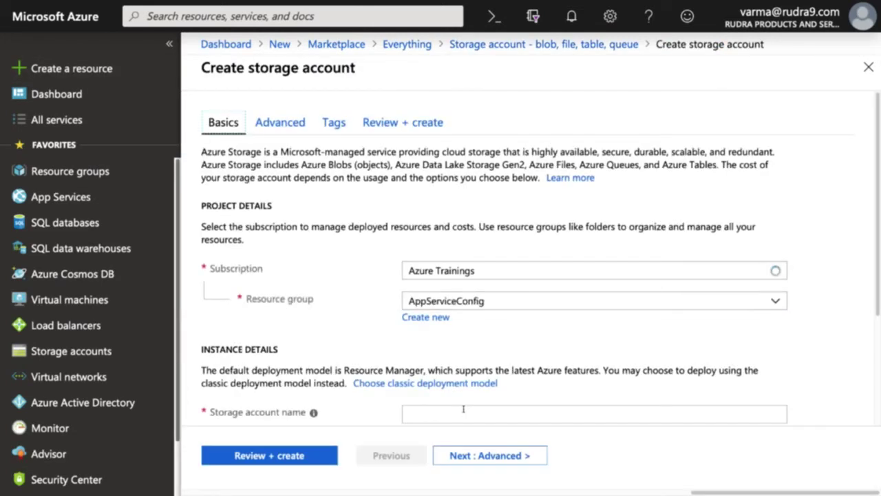
Create a new resource group named TestStorageRG for the storage account
scroll(876, 289, down, 2)
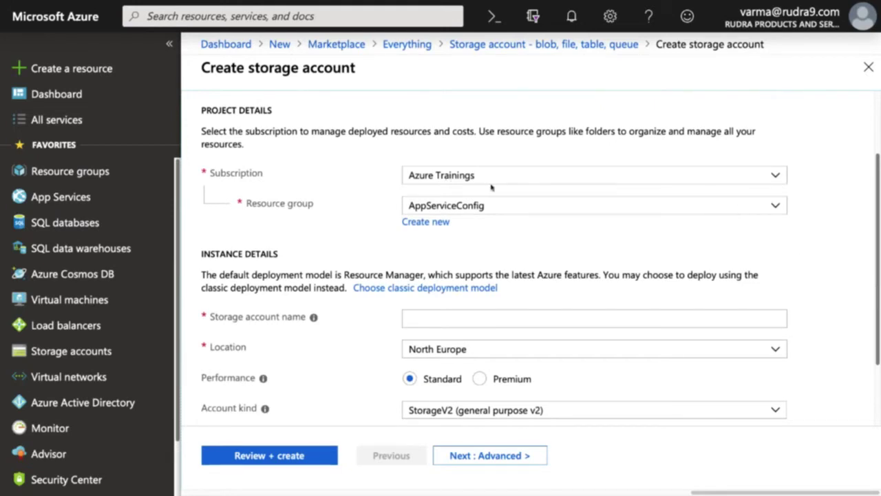
click(433, 224)
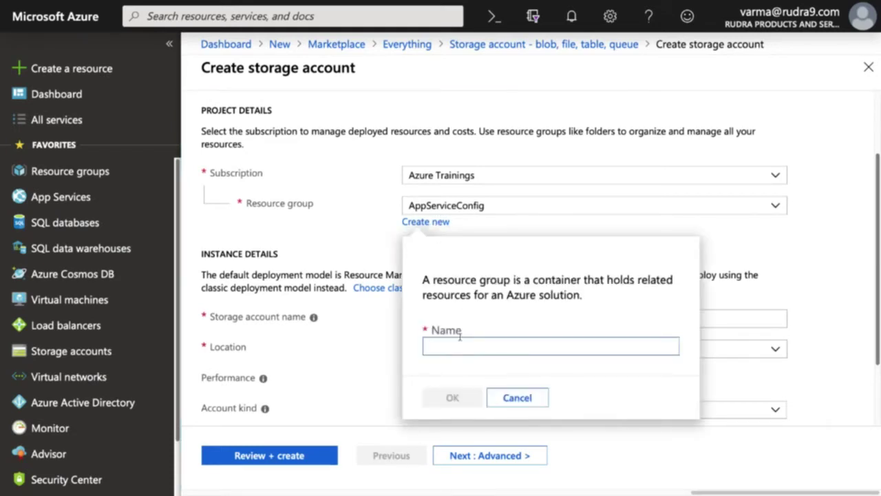
text(TestStorageRG)
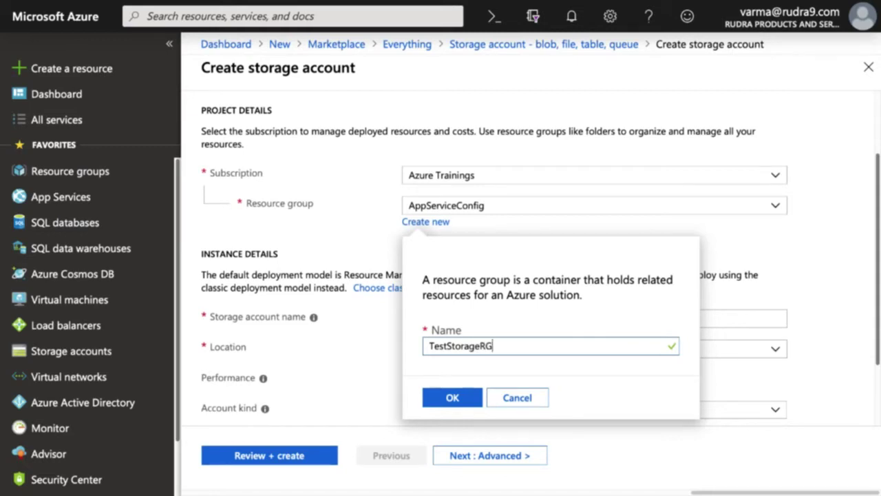
click(468, 403)
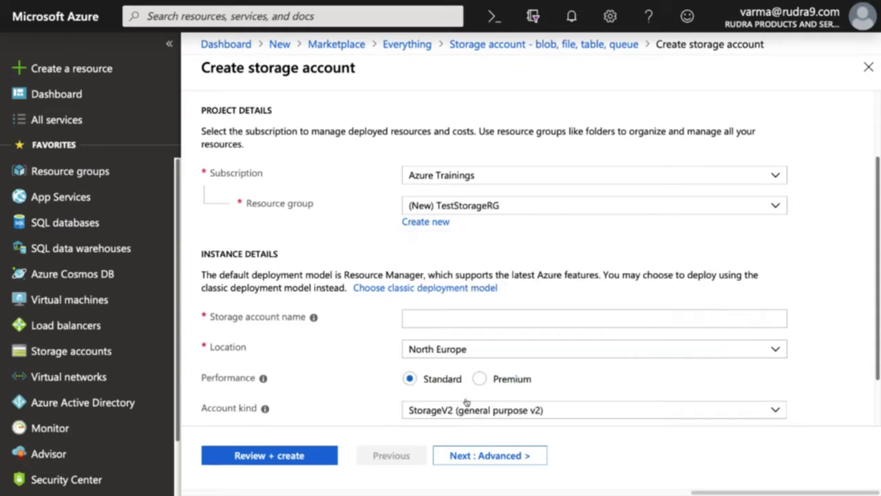
Name the storage account rudrateststorage
scroll(869, 261, down, 2)
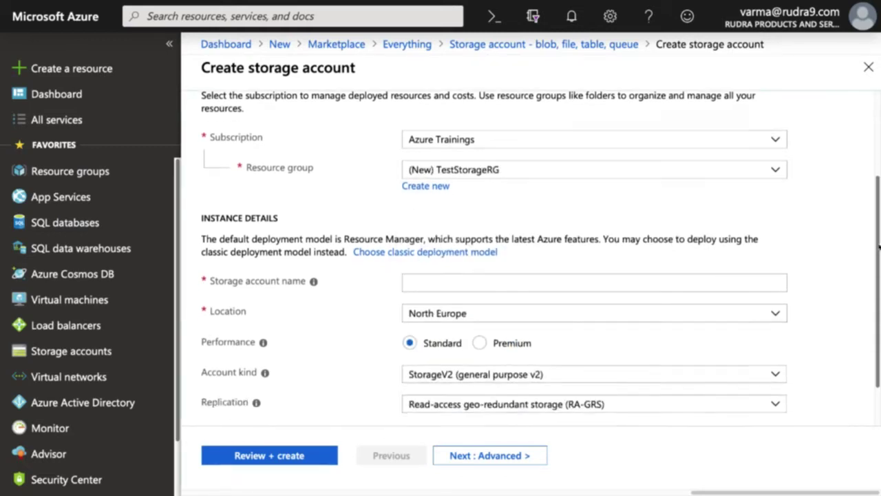
click(484, 248)
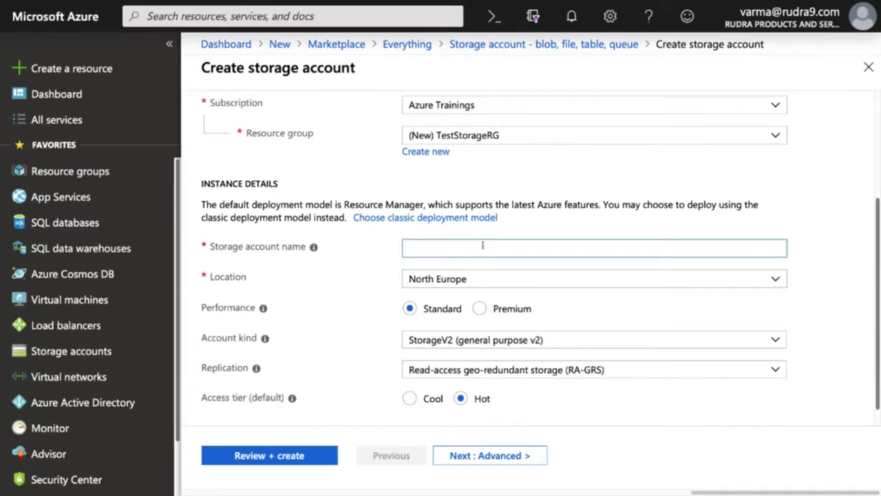
text(rudratest)
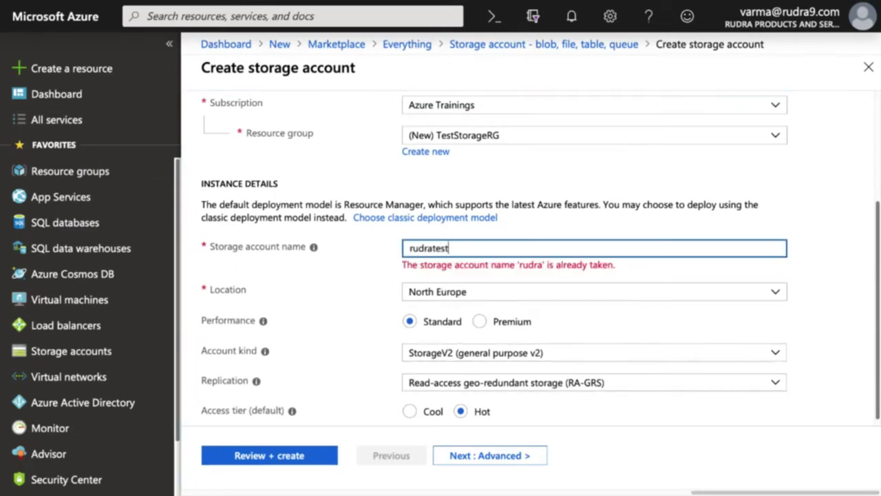
text(storage)
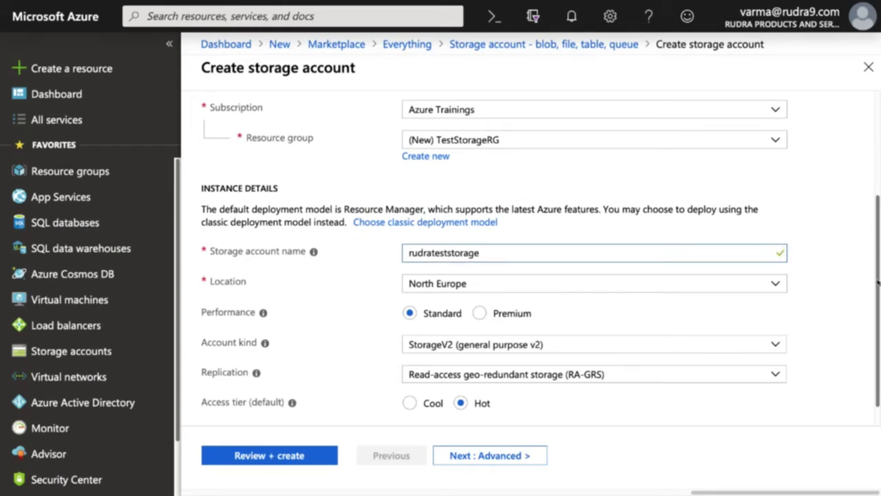
Check the available account kinds, keep StorageV2 (general purpose v2), and set replication to Locally-redundant storage (LRS)
scroll(879, 311, down, 1)
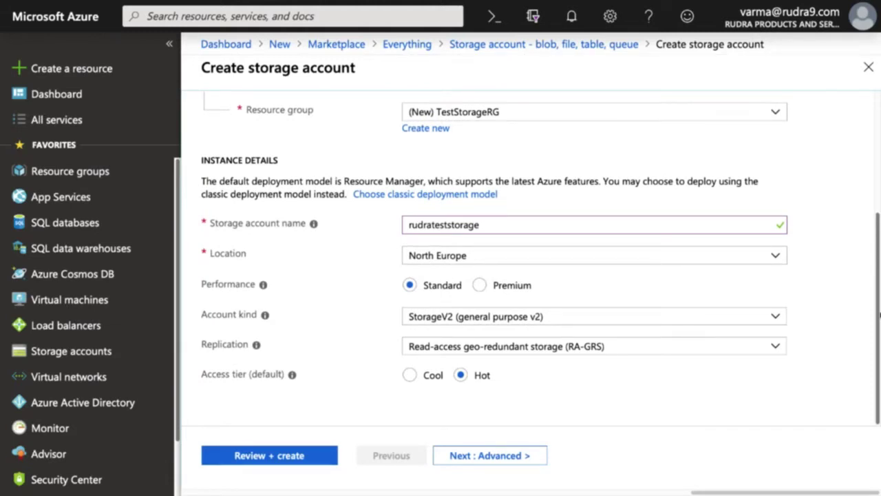
scroll(754, 323, up, 1)
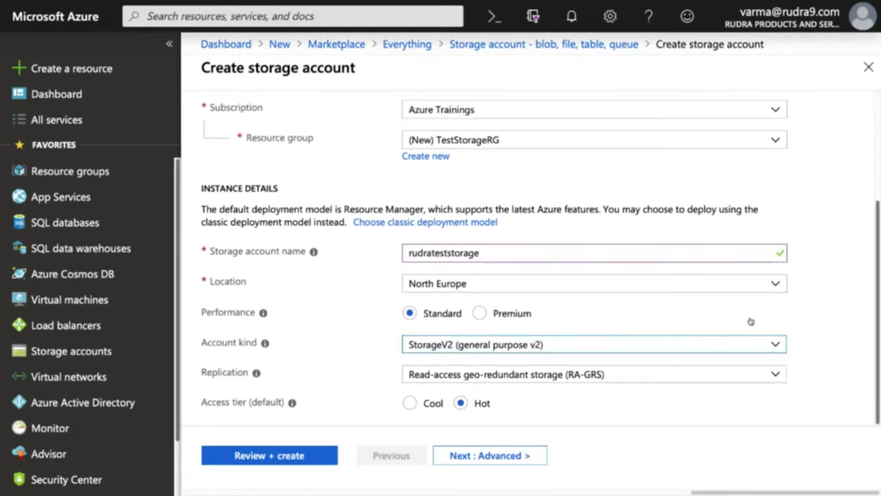
click(748, 346)
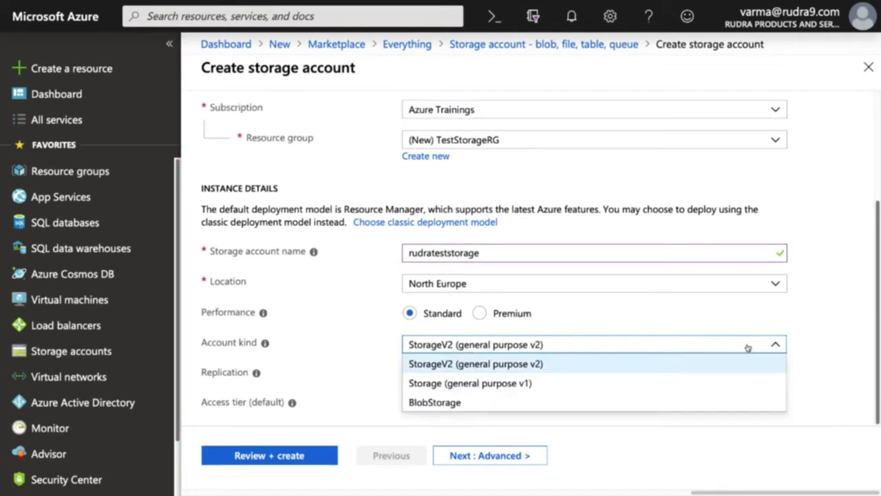
click(748, 348)
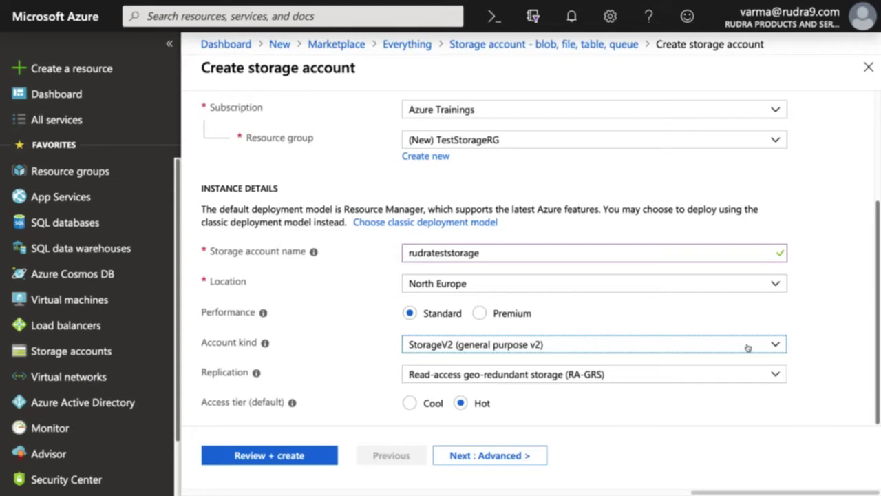
click(691, 378)
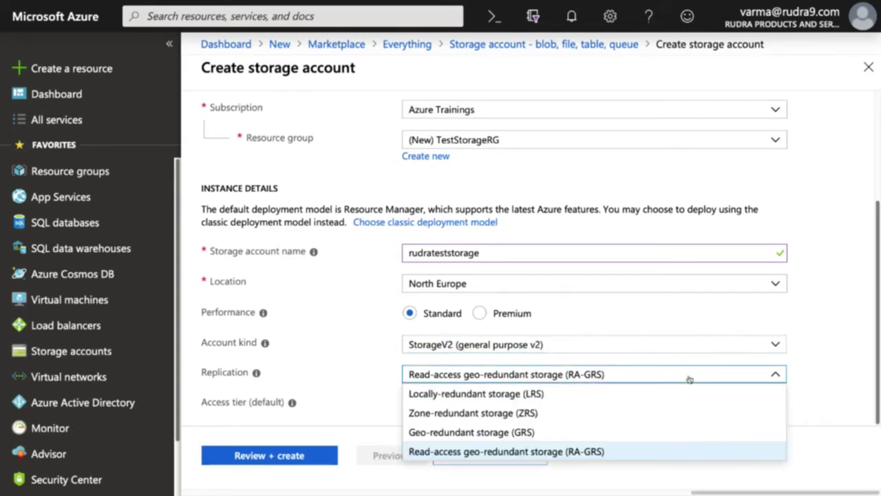
click(493, 395)
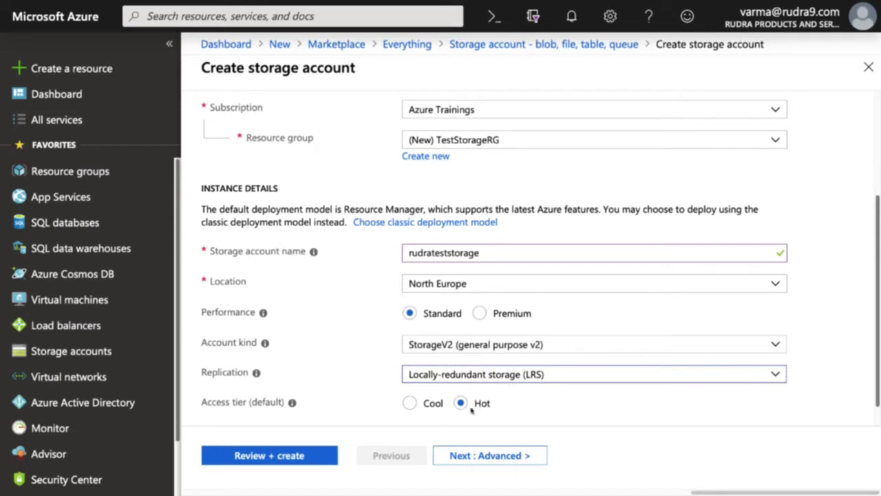
Keep the default advanced settings and add a CostCentre tag with the value Training to the storage account
click(483, 456)
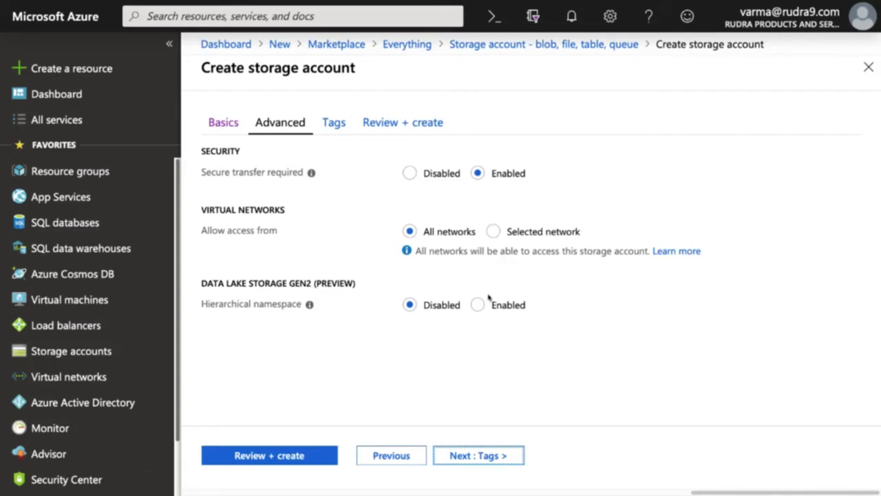
click(478, 460)
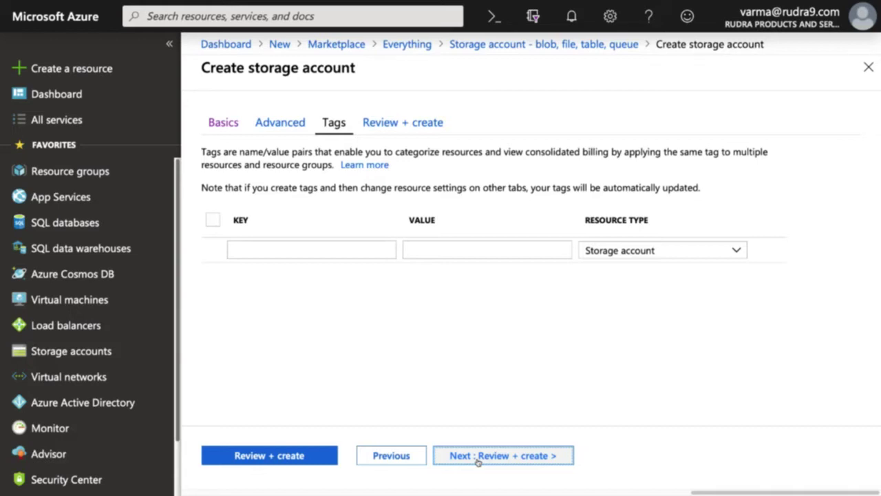
click(262, 249)
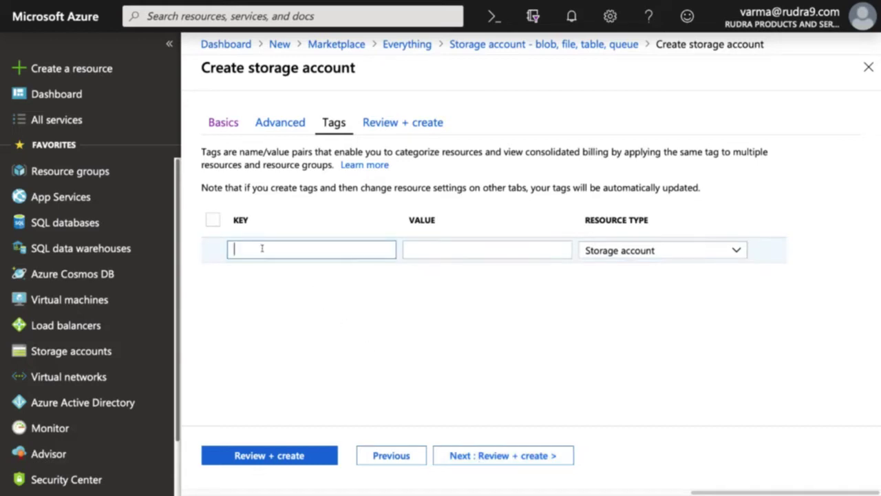
text(Cost)
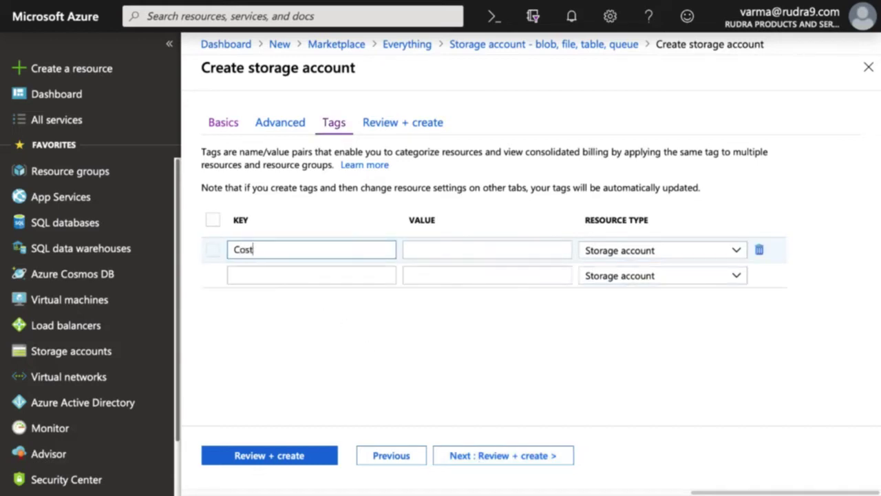
text(Centre)
click(410, 250)
text(Train)
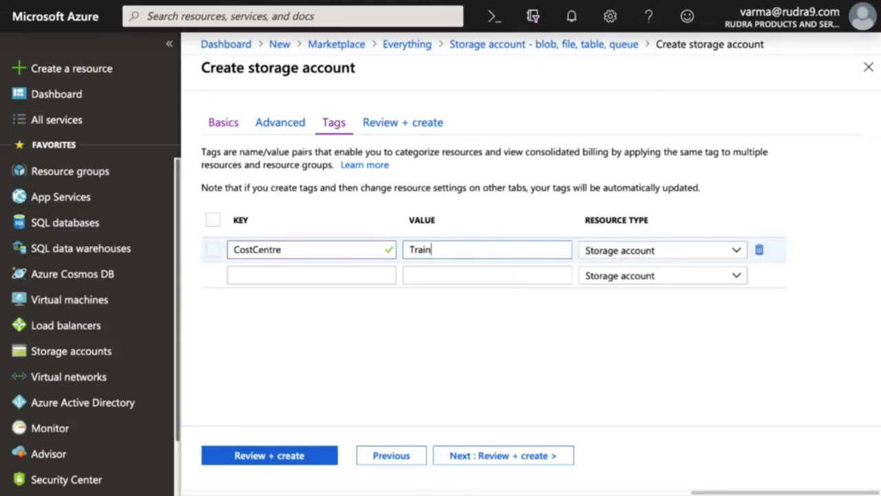
text(ing)
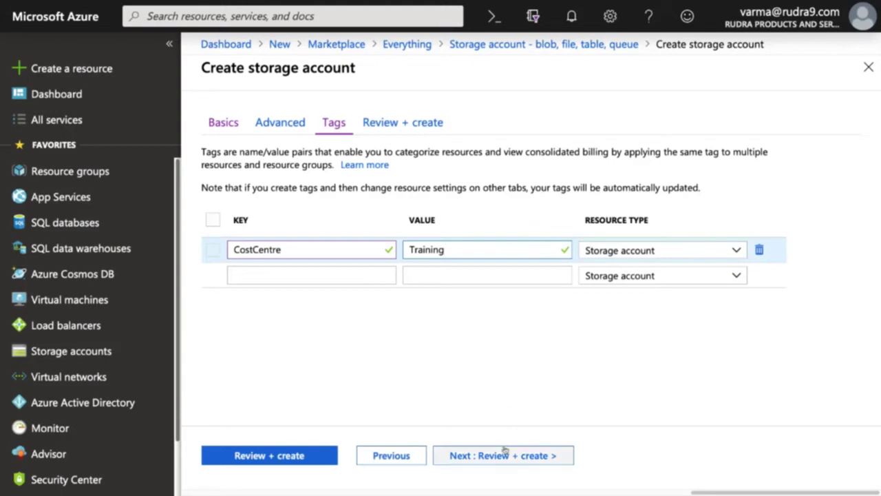
Validate and review the storage account configuration, and create the account
click(504, 453)
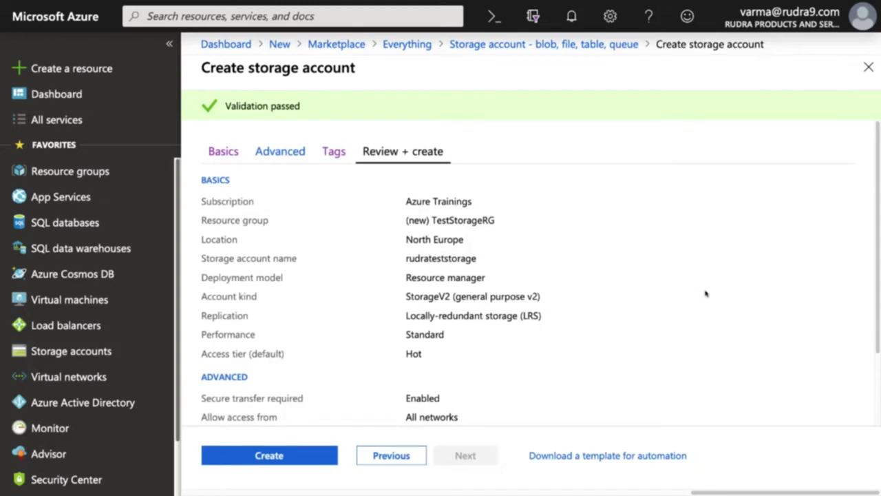
mouse_move(879, 196)
mouse_down()
mouse_move(879, 268)
mouse_move(879, 183)
mouse_up()
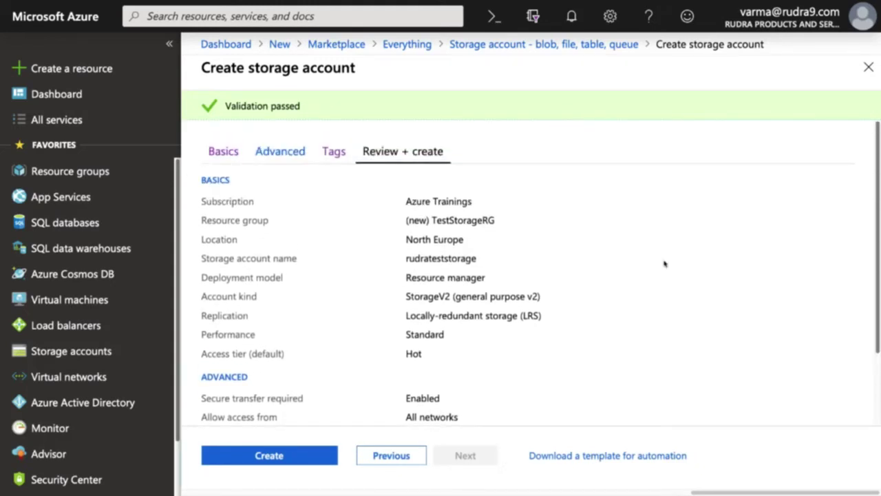
click(266, 457)
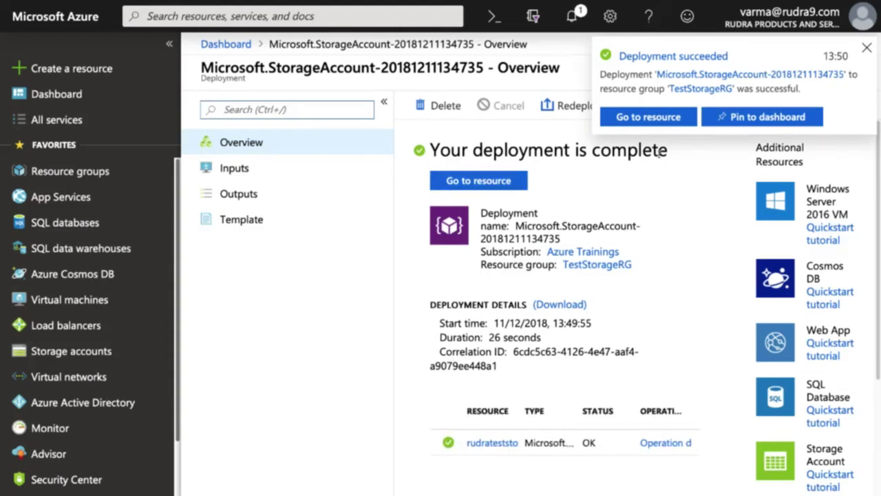
Open the deployed storage account and examine its overview, activity log, access control, tags, problem diagnosis and events pages
click(648, 116)
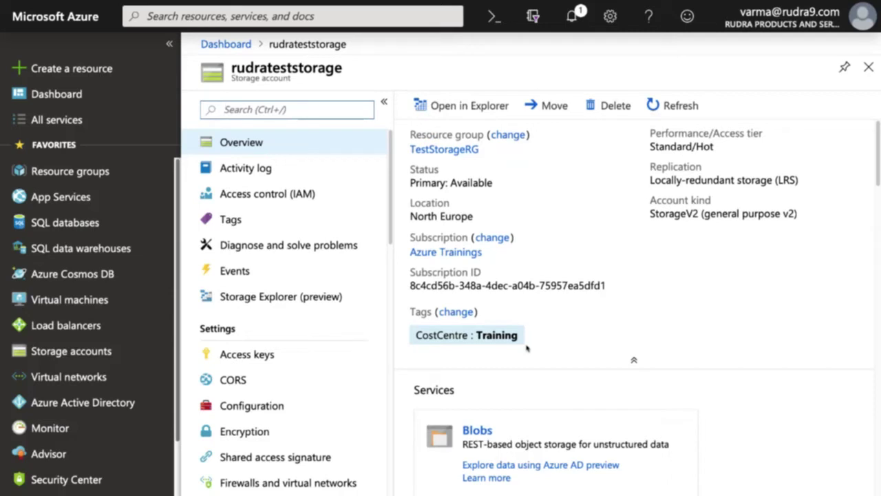
click(241, 172)
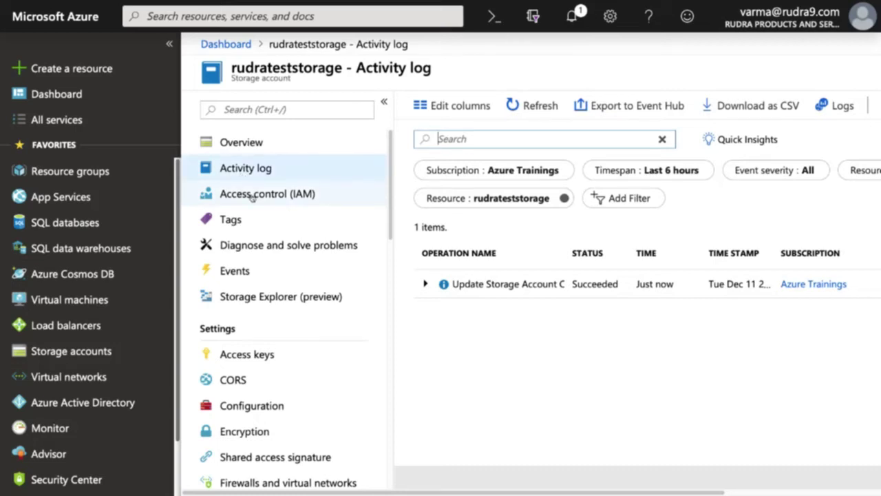
click(251, 197)
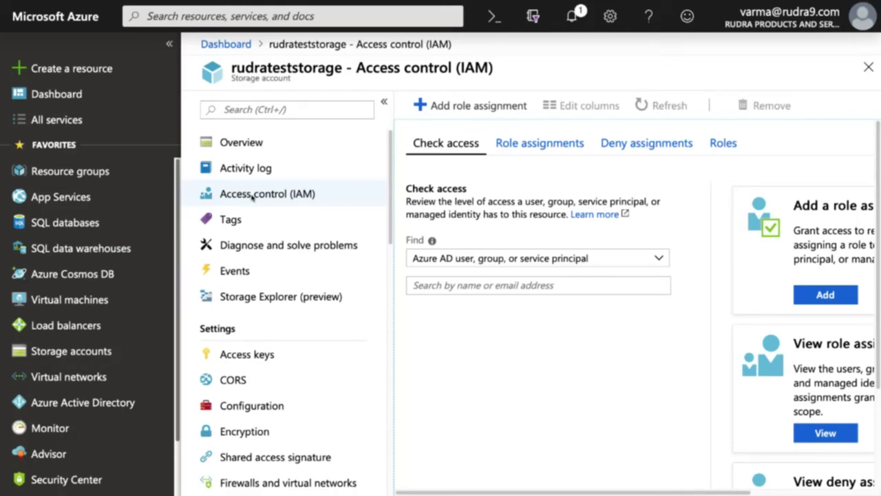
click(238, 219)
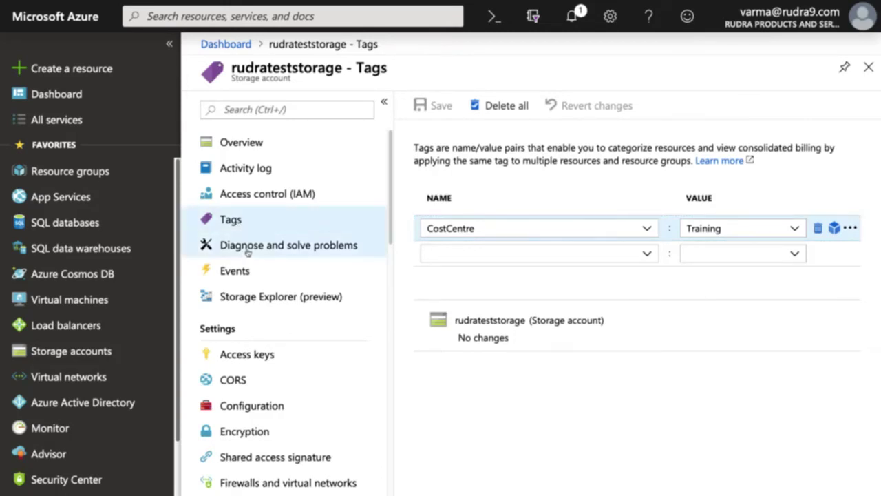
click(247, 252)
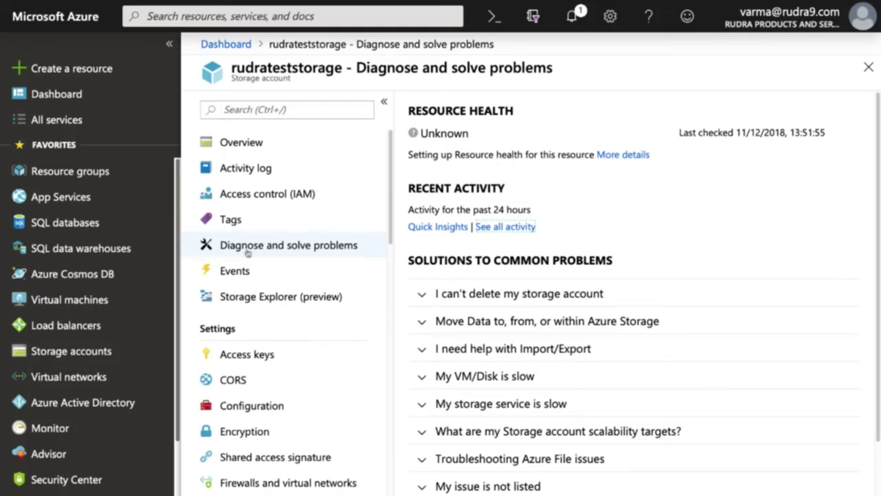
click(244, 272)
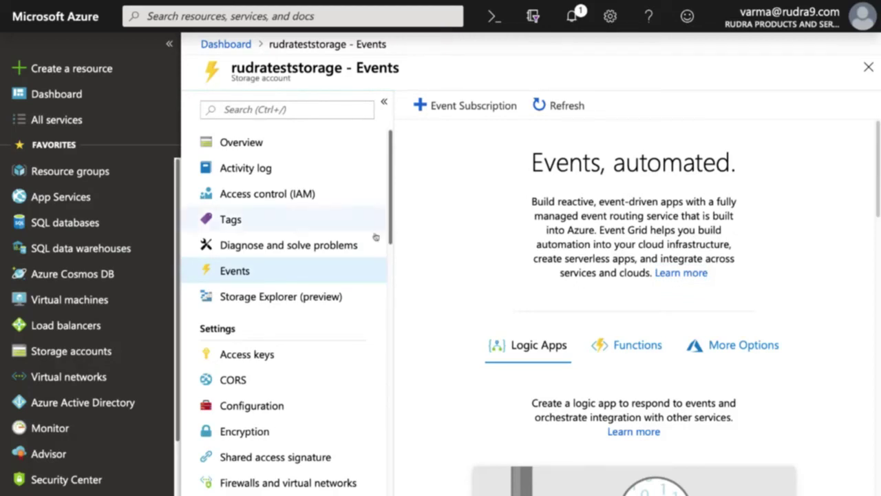
Examine the storage account's Storage Explorer, access keys, CORS and configuration pages
click(277, 297)
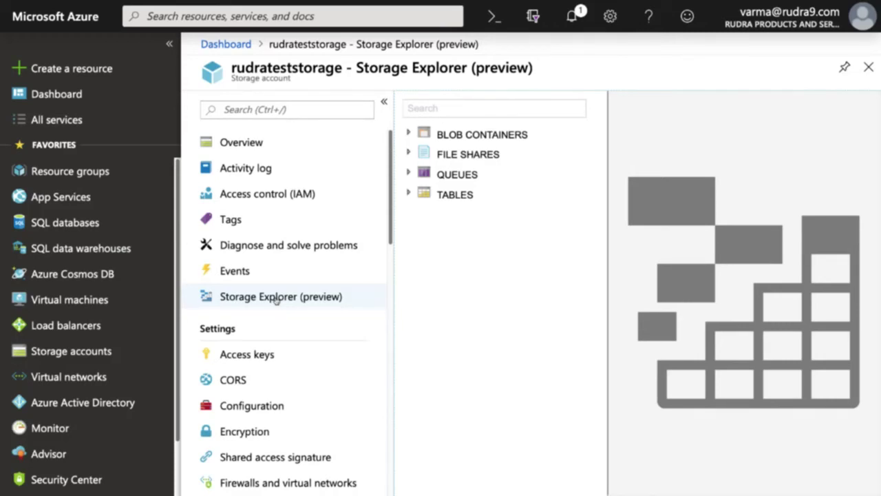
scroll(275, 299, down, 2)
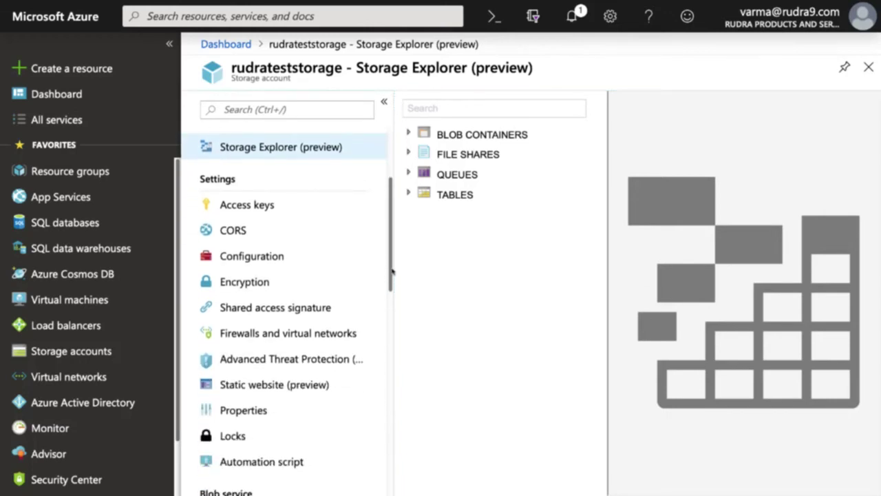
click(261, 208)
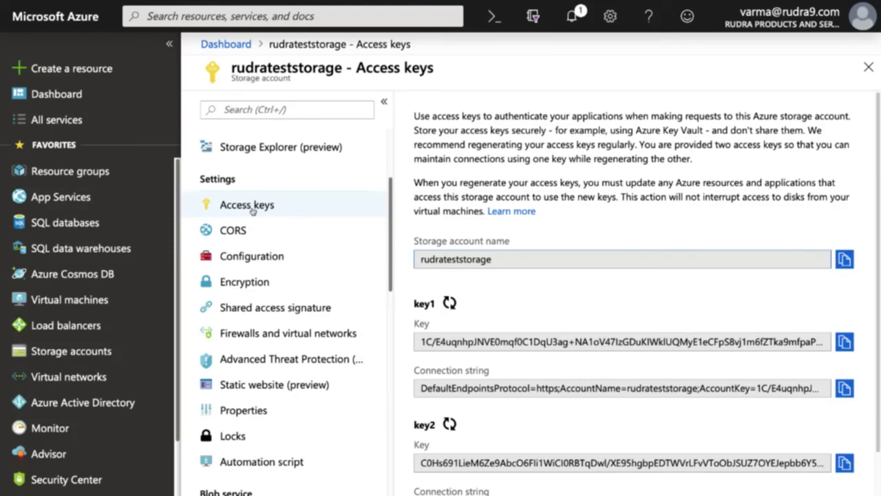
click(237, 232)
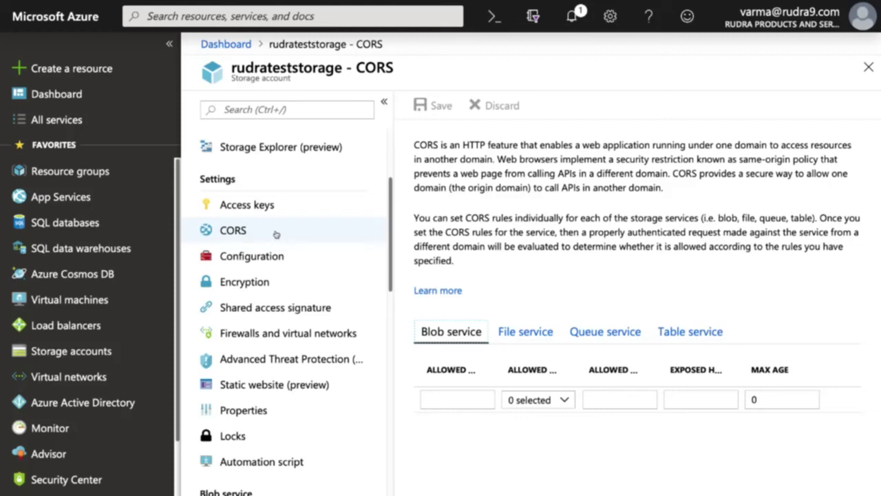
click(274, 257)
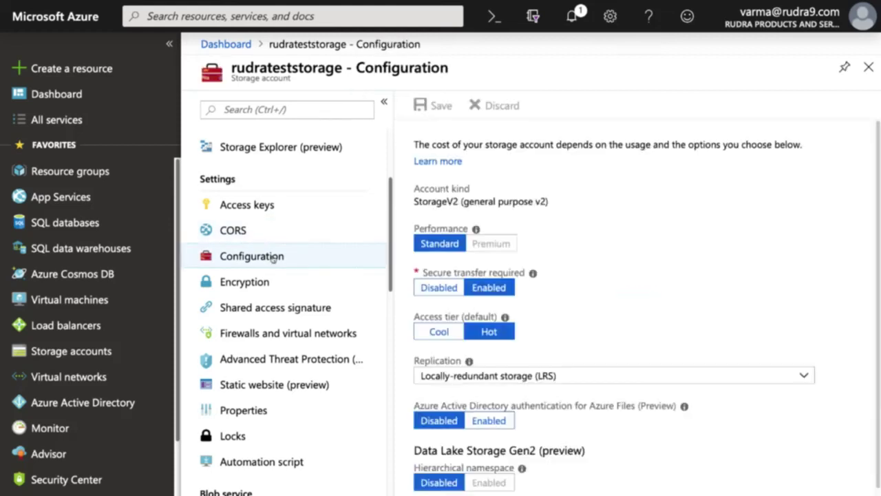
scroll(879, 186, down, 1)
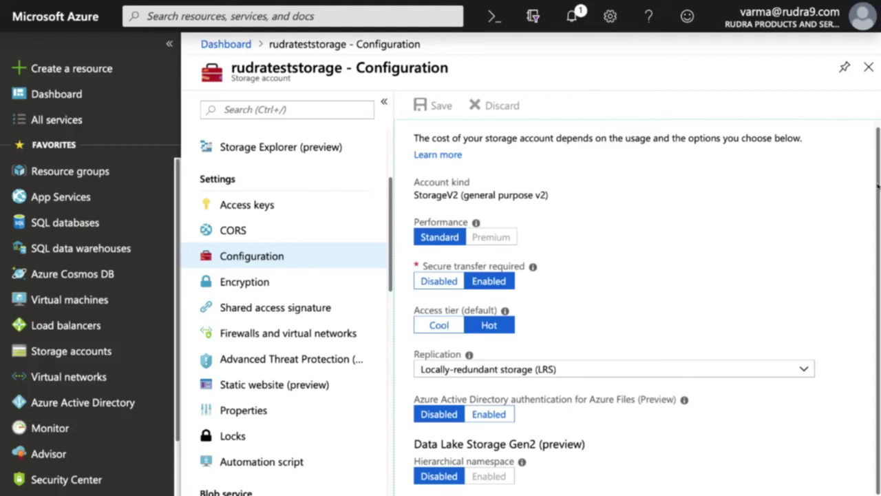
Inspect the encryption options for using your own key, and discard the unsaved edit while switching to the shared access signature page
click(259, 286)
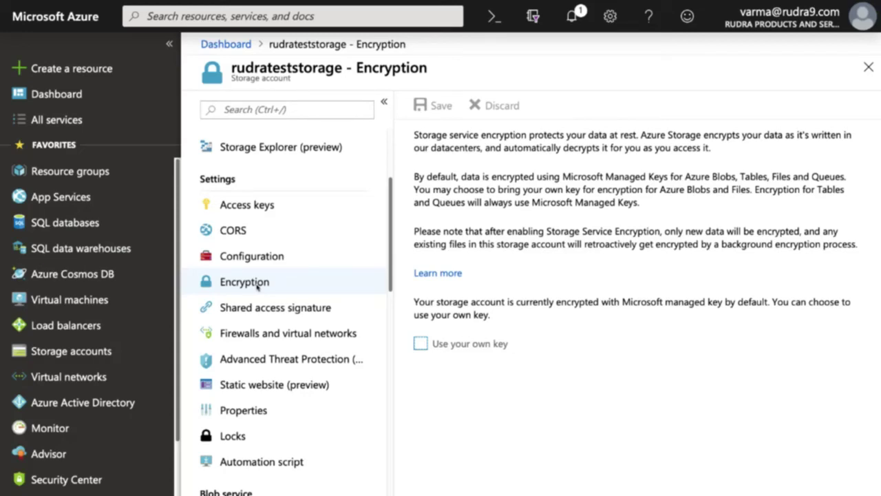
click(419, 344)
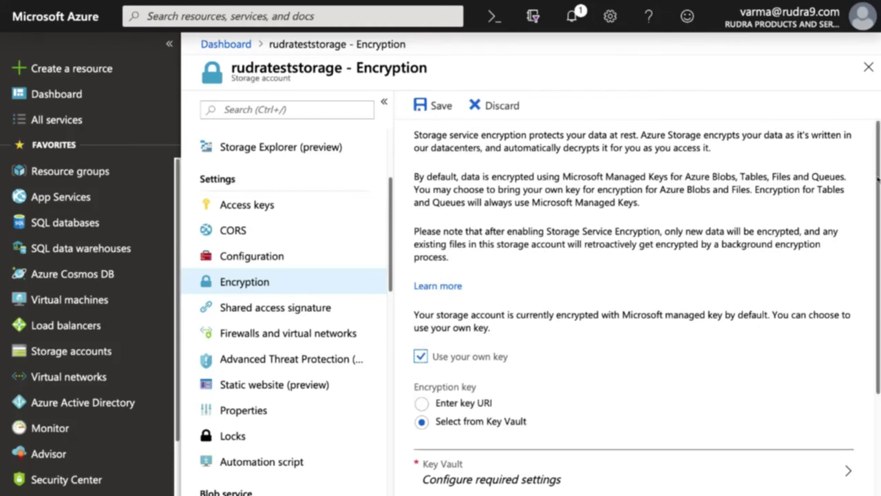
scroll(876, 269, down, 2)
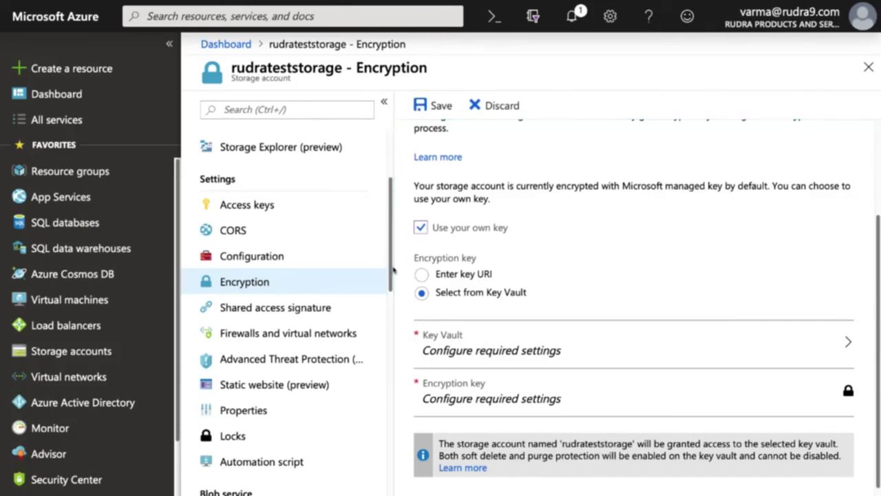
drag(393, 269, 392, 296)
click(410, 306)
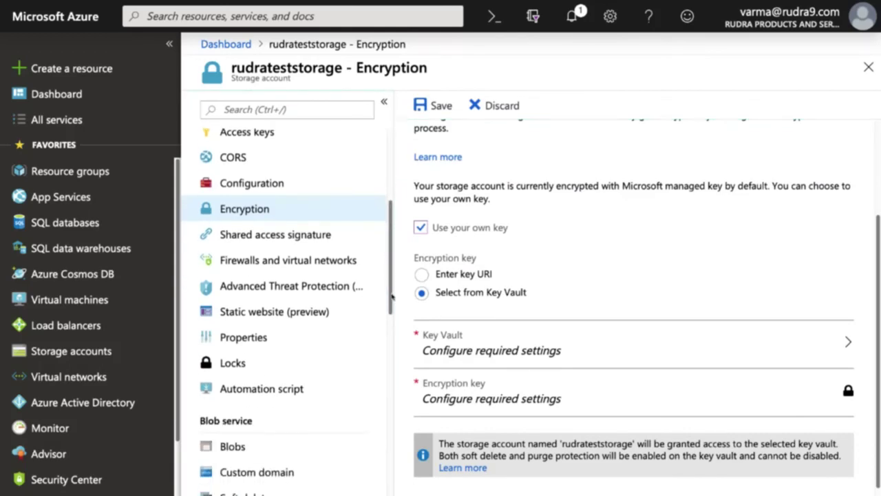
click(313, 237)
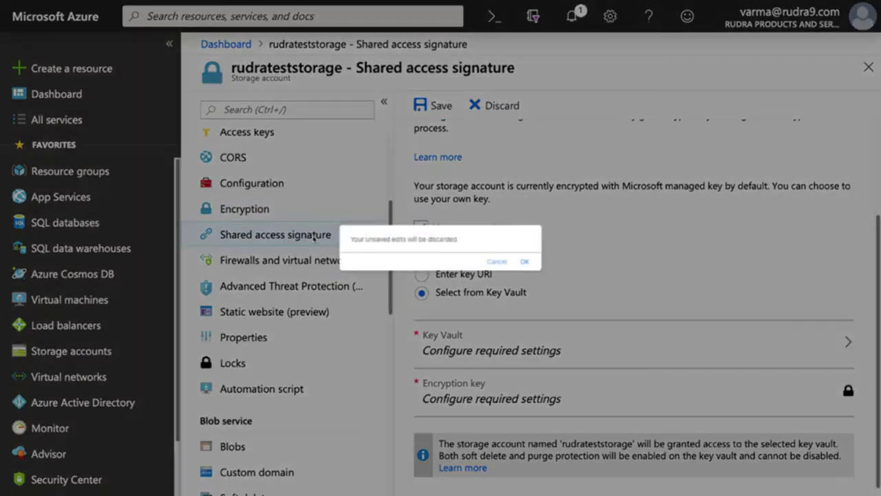
click(524, 262)
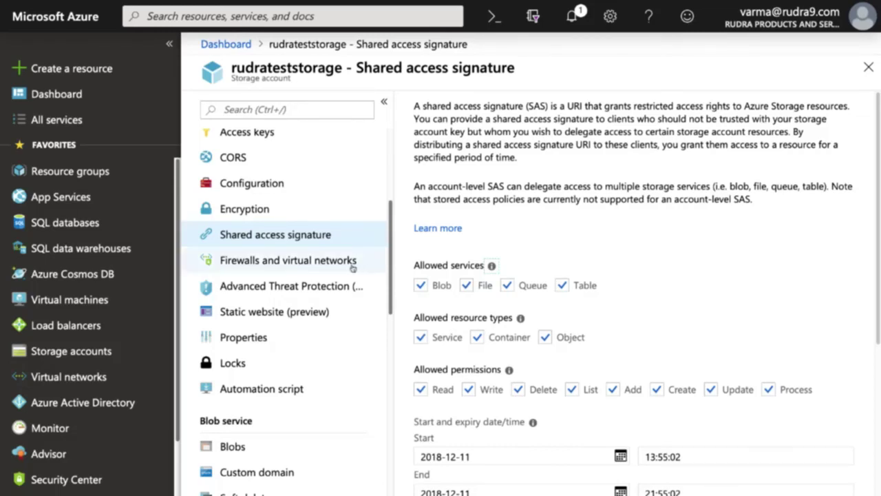
Examine the firewalls and virtual networks, Advanced Threat Protection and static website pages
click(327, 261)
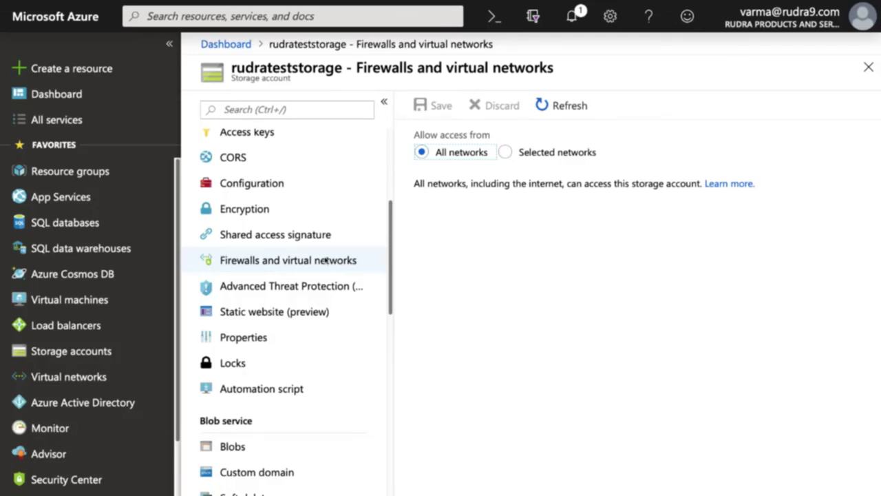
click(314, 284)
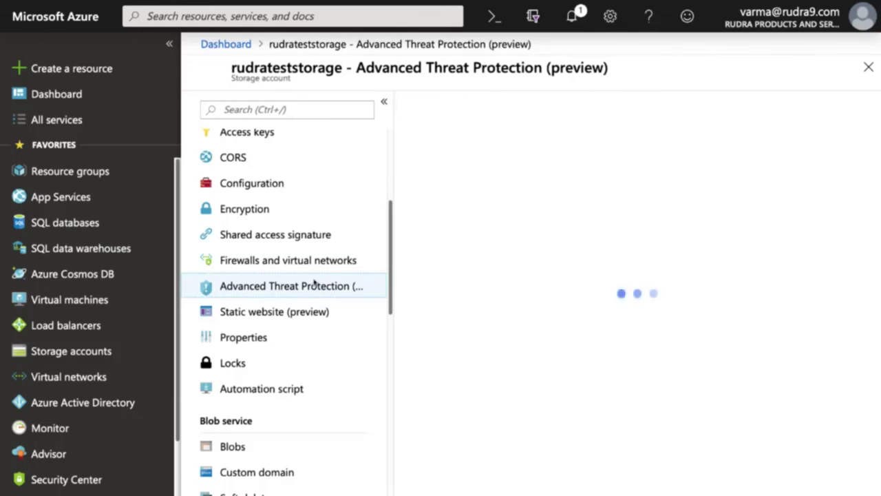
click(284, 311)
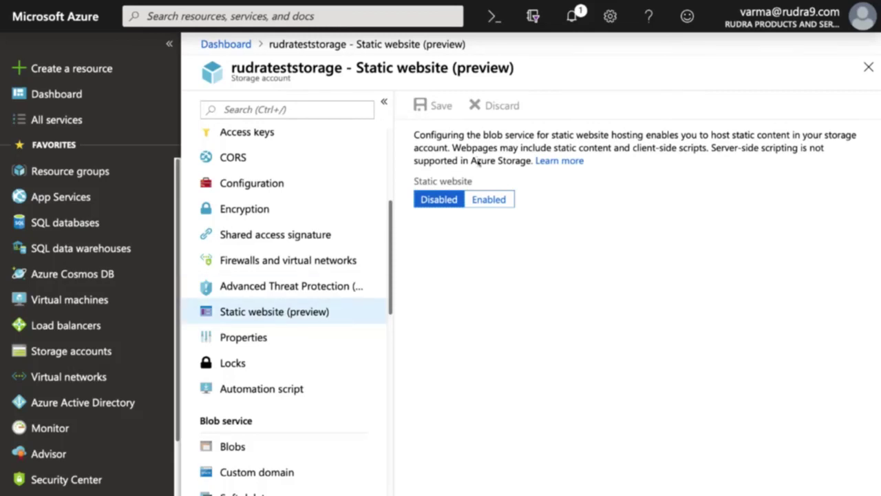
Enable the static website option to inspect its document fields, discard the unsaved edit, and view the storage account's properties
click(489, 199)
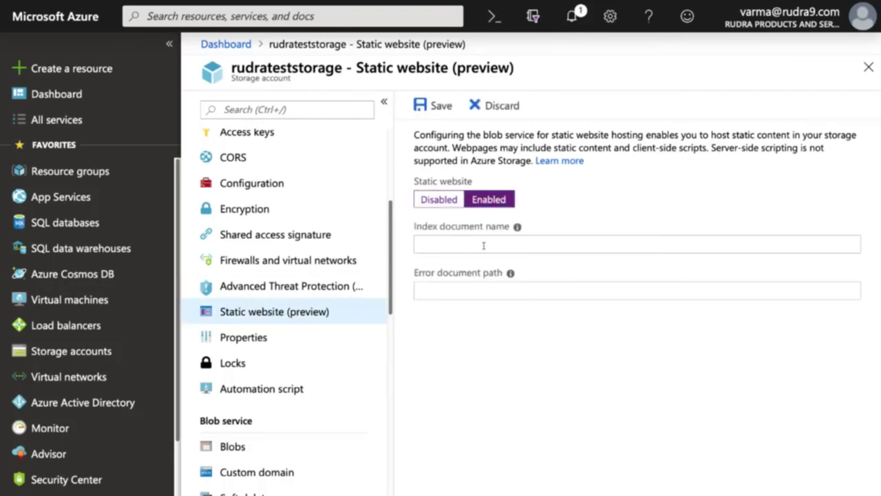
scroll(392, 274, down, 1)
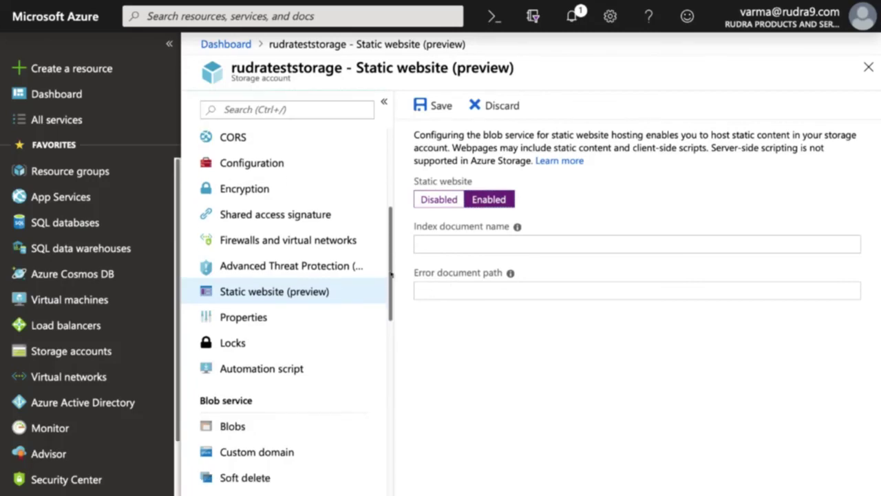
scroll(391, 283, down, 1)
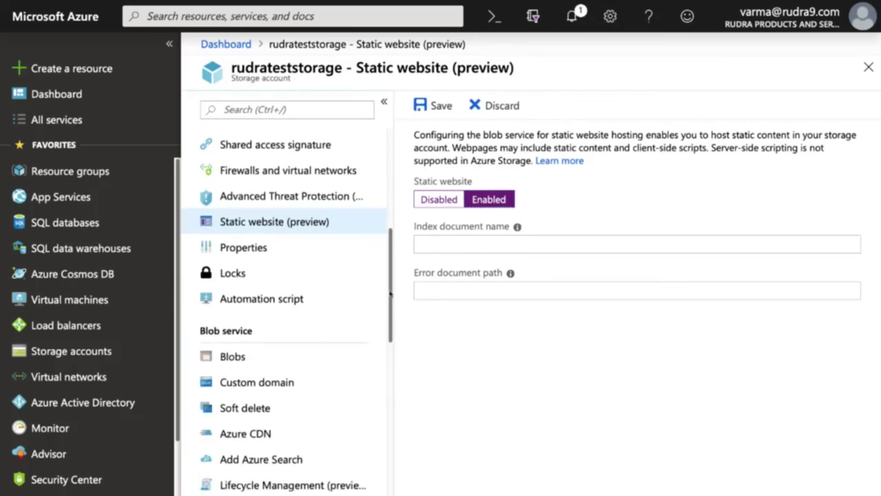
click(268, 248)
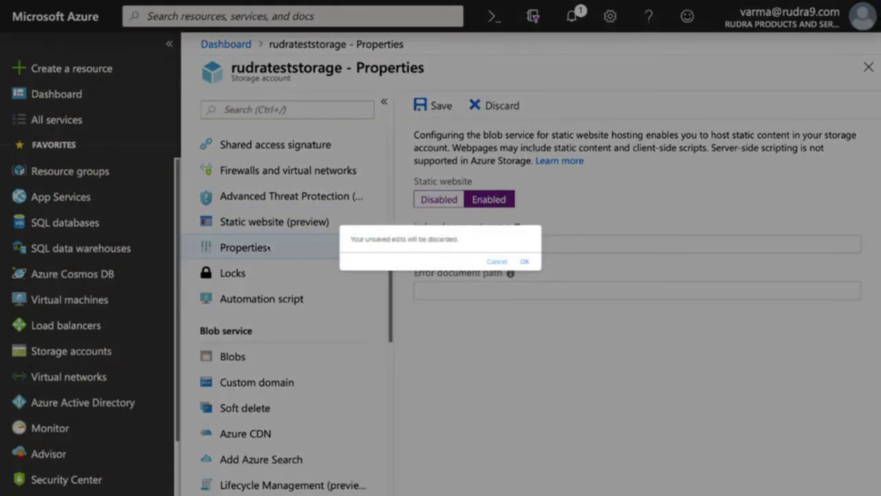
click(525, 262)
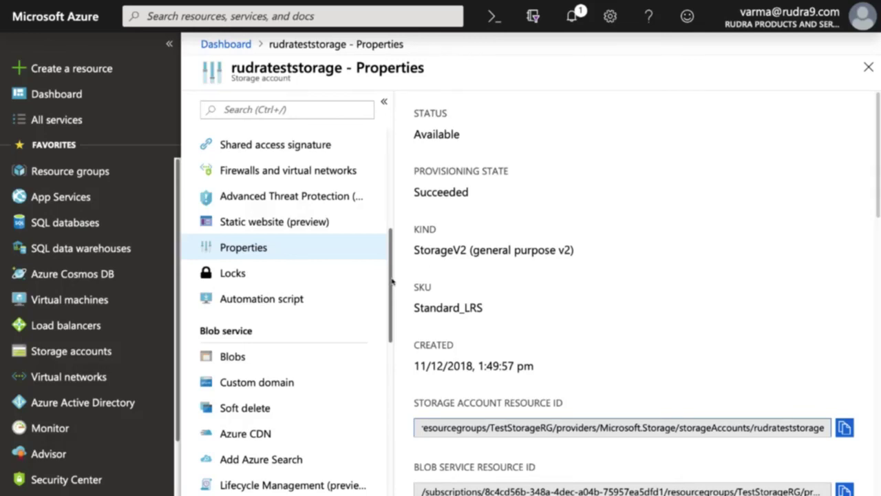
drag(392, 281, 384, 376)
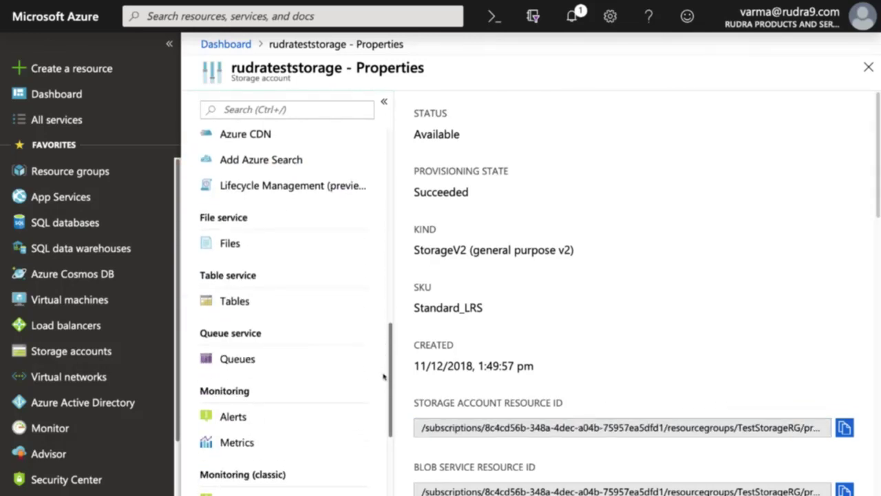